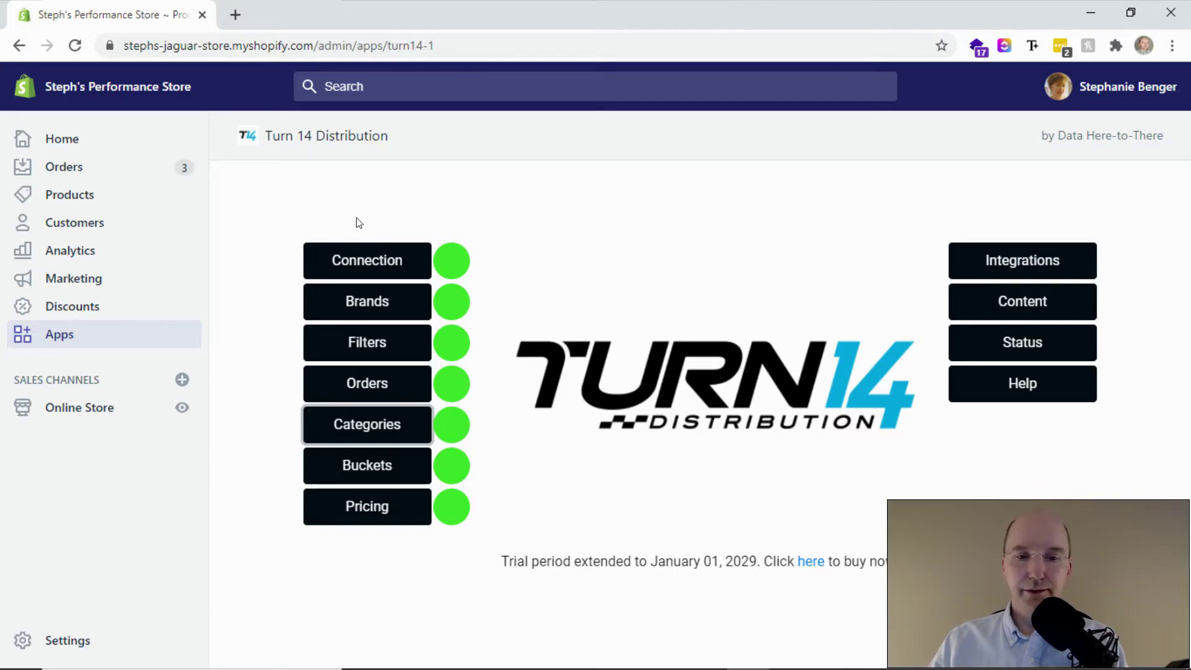
# Check the Brand Selection list to confirm only Mishimoto is selected, then cancel without saving
pyautogui.click(312, 301)
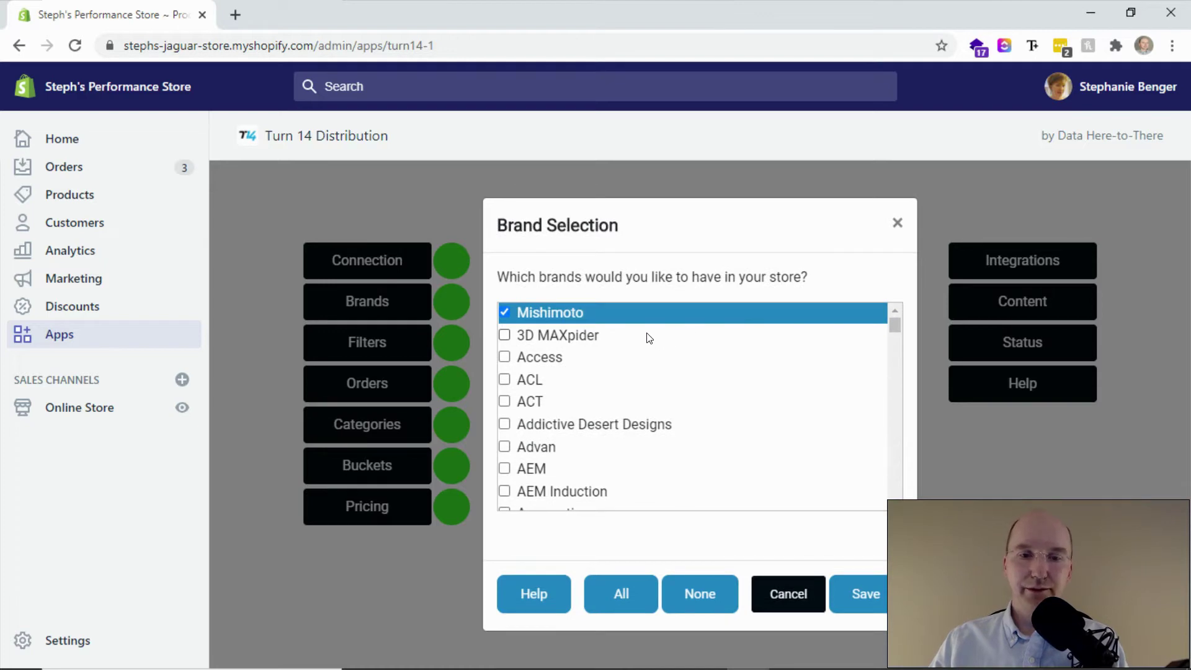
pyautogui.scroll(-10, 649, 338)
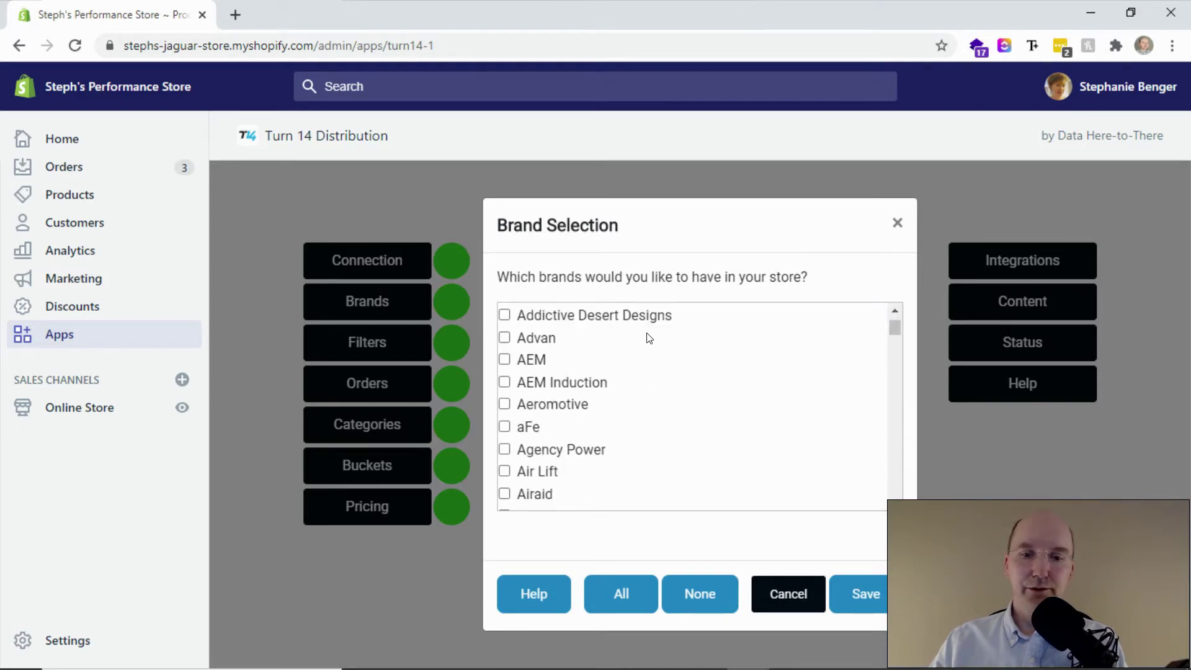
pyautogui.scroll(-1, 706, 373)
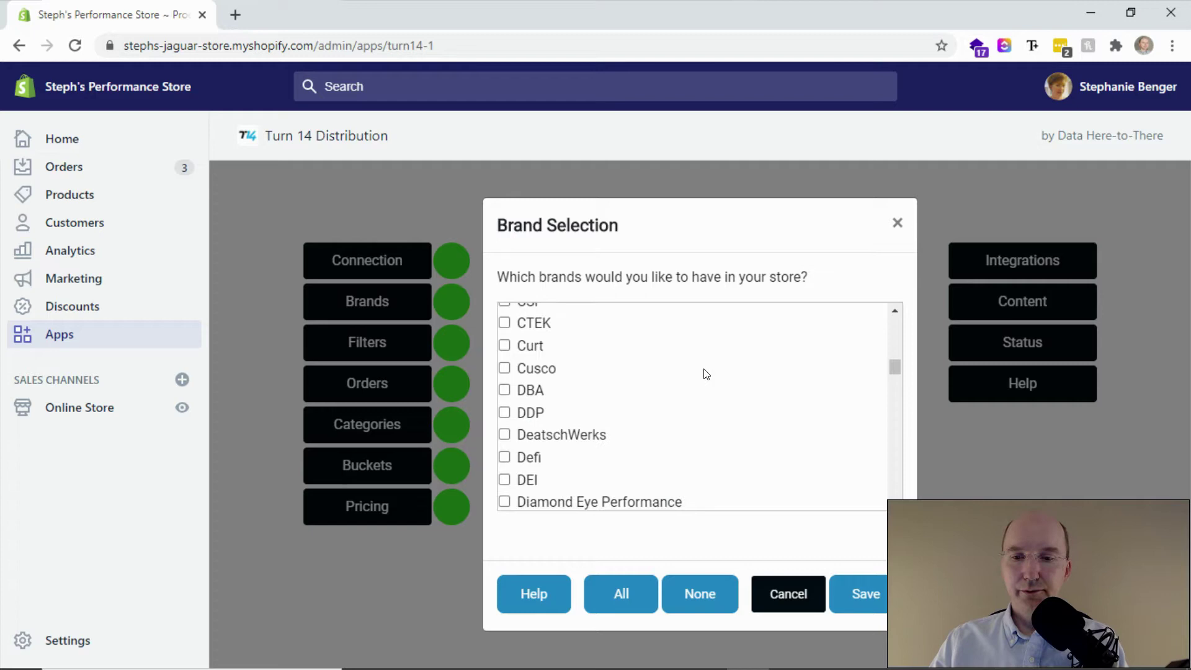
pyautogui.scroll(10, 706, 373)
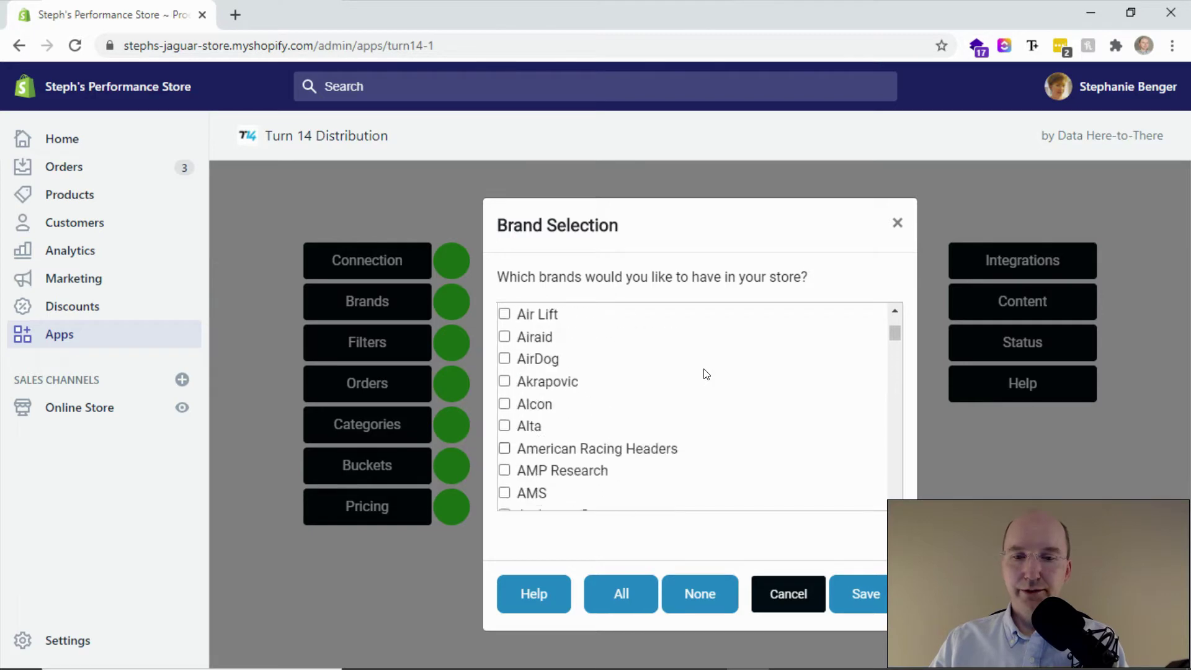
pyautogui.click(786, 592)
# Review the BMW All Models All SubModels All Years fitment filter and close it unchanged
pyautogui.click(349, 340)
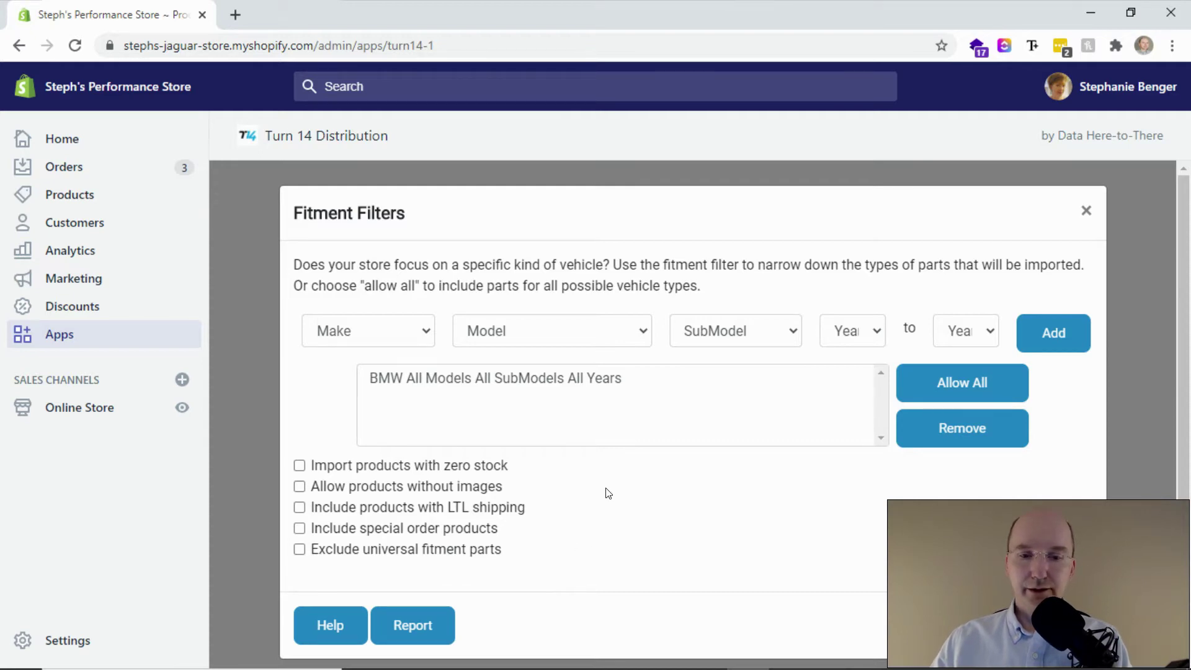
pyautogui.click(981, 630)
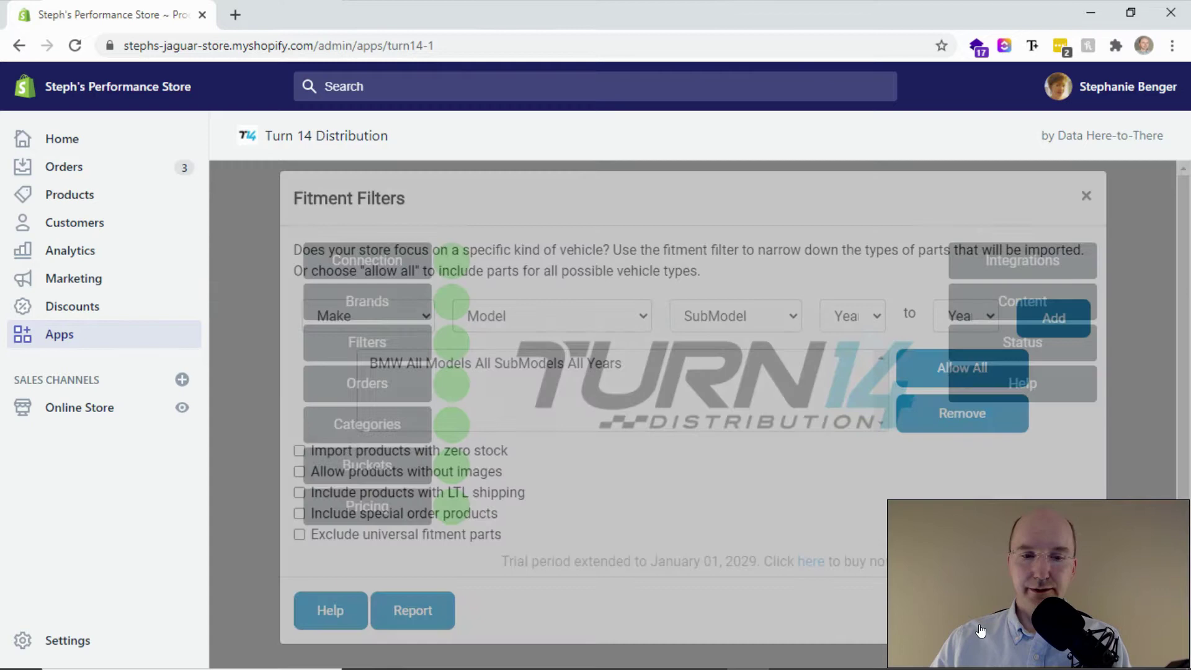
pyautogui.click(369, 423)
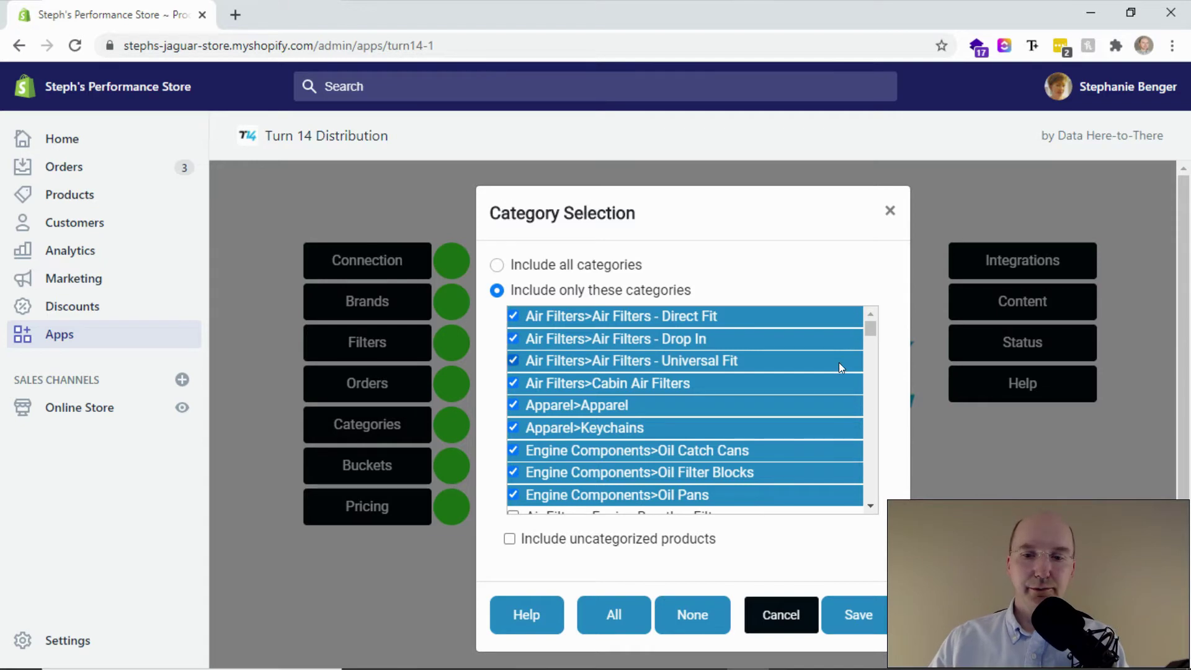
pyautogui.scroll(-2, 839, 363)
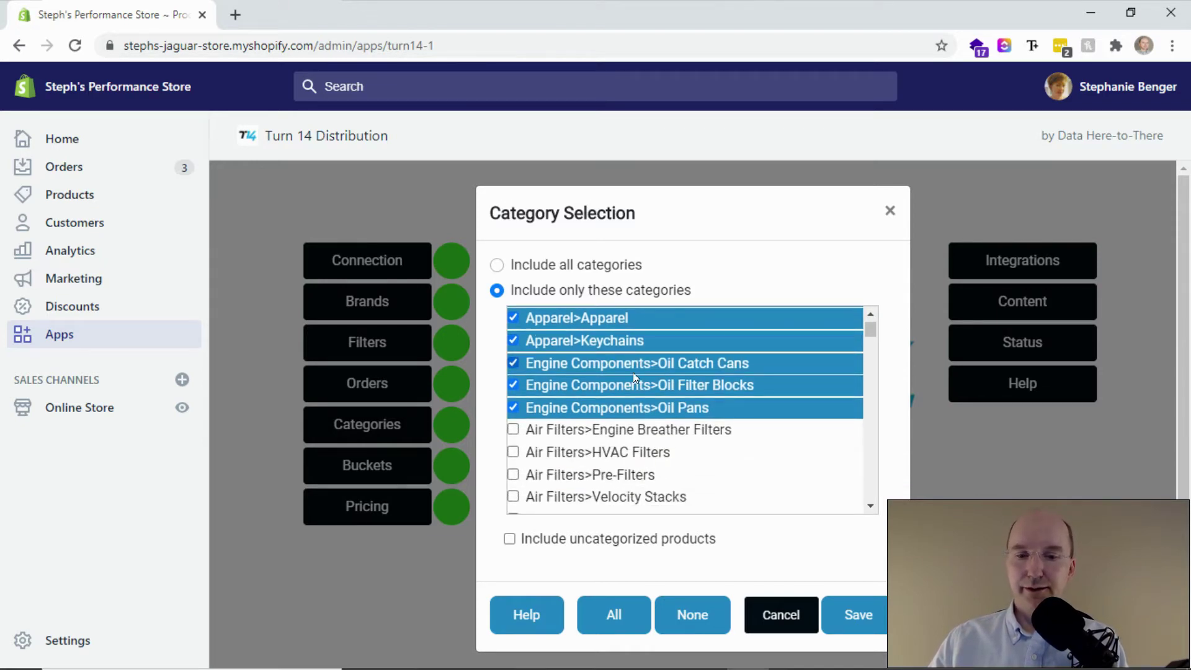
pyautogui.scroll(-3, 738, 410)
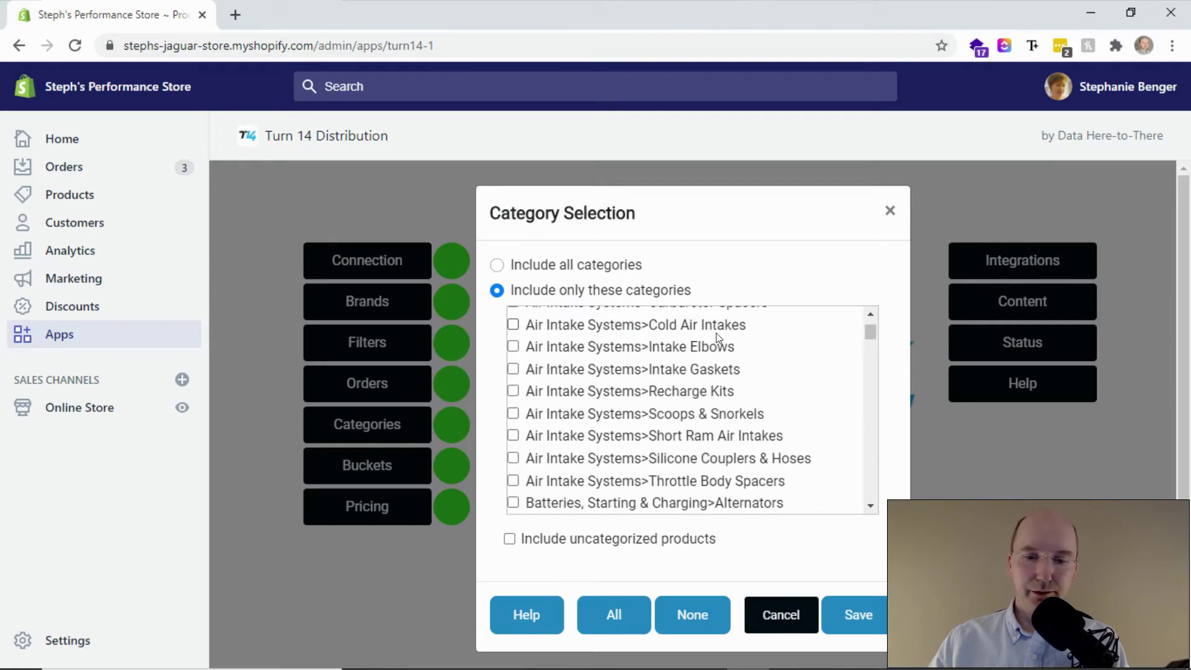
pyautogui.scroll(3, 739, 364)
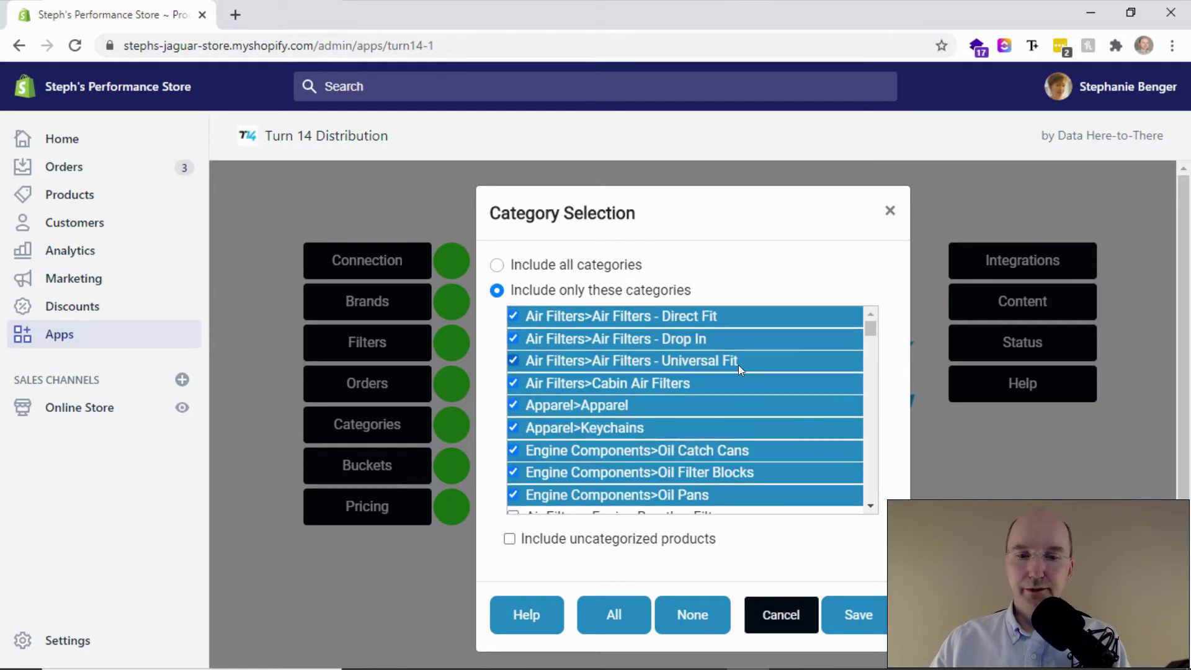
pyautogui.scroll(-4, 739, 364)
pyautogui.scroll(-10, 748, 382)
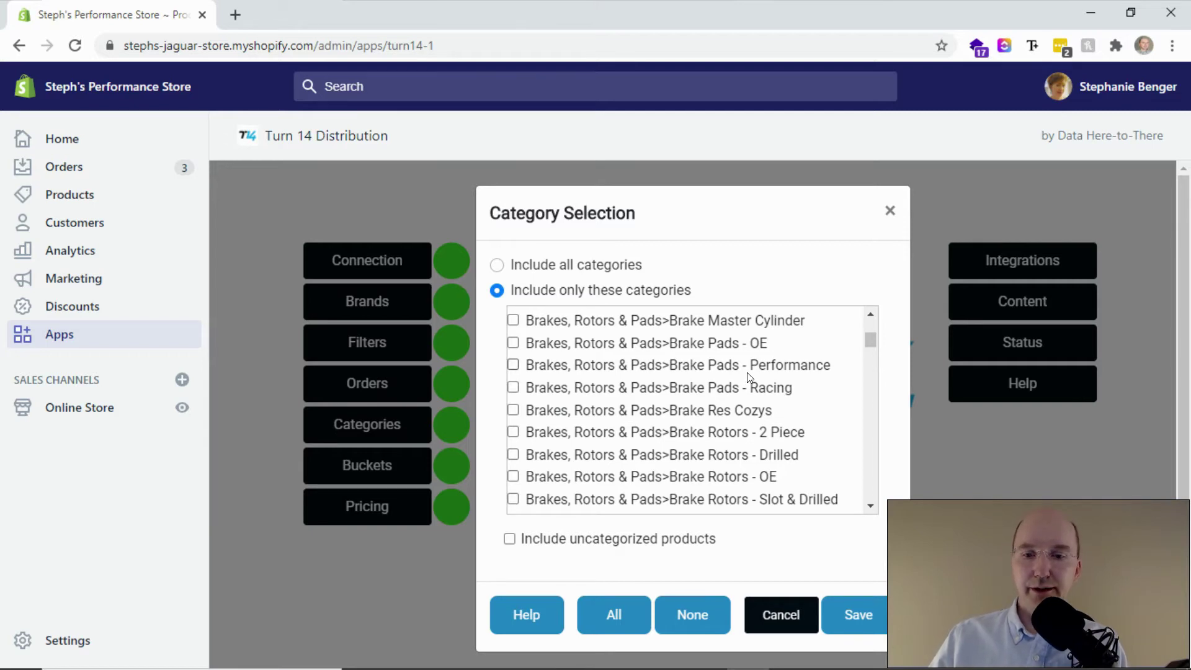
# Close Category Selection and browse the imported Mishimoto products, checking the Product vendor filter
pyautogui.click(889, 214)
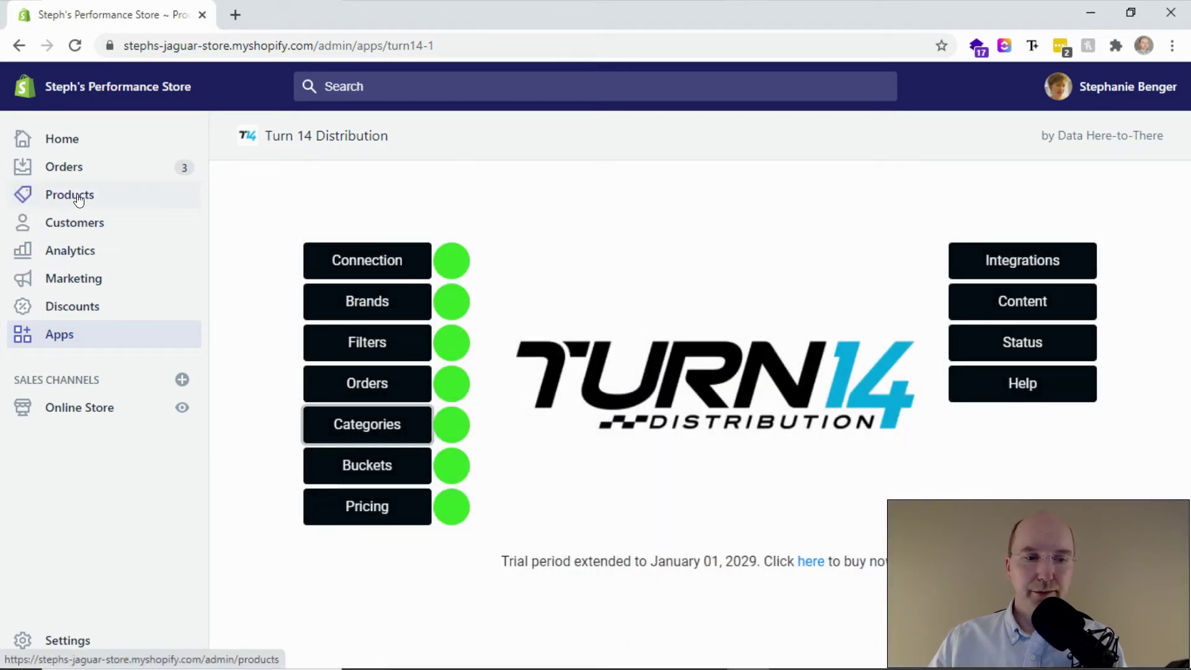
pyautogui.click(78, 197)
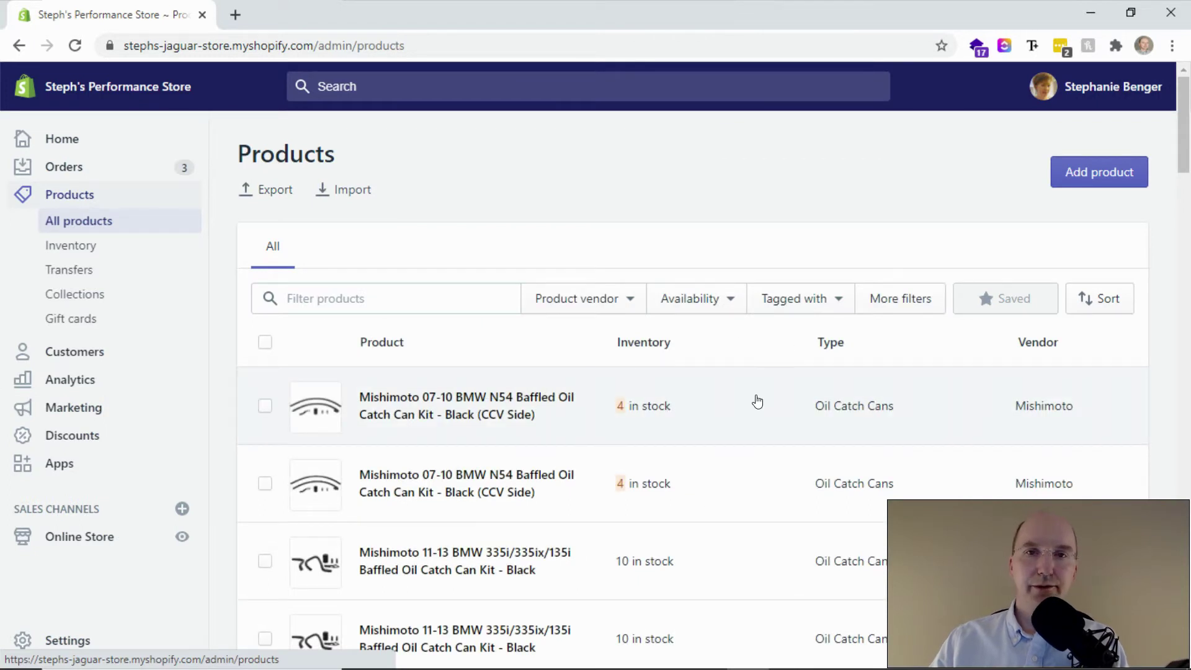
pyautogui.click(630, 302)
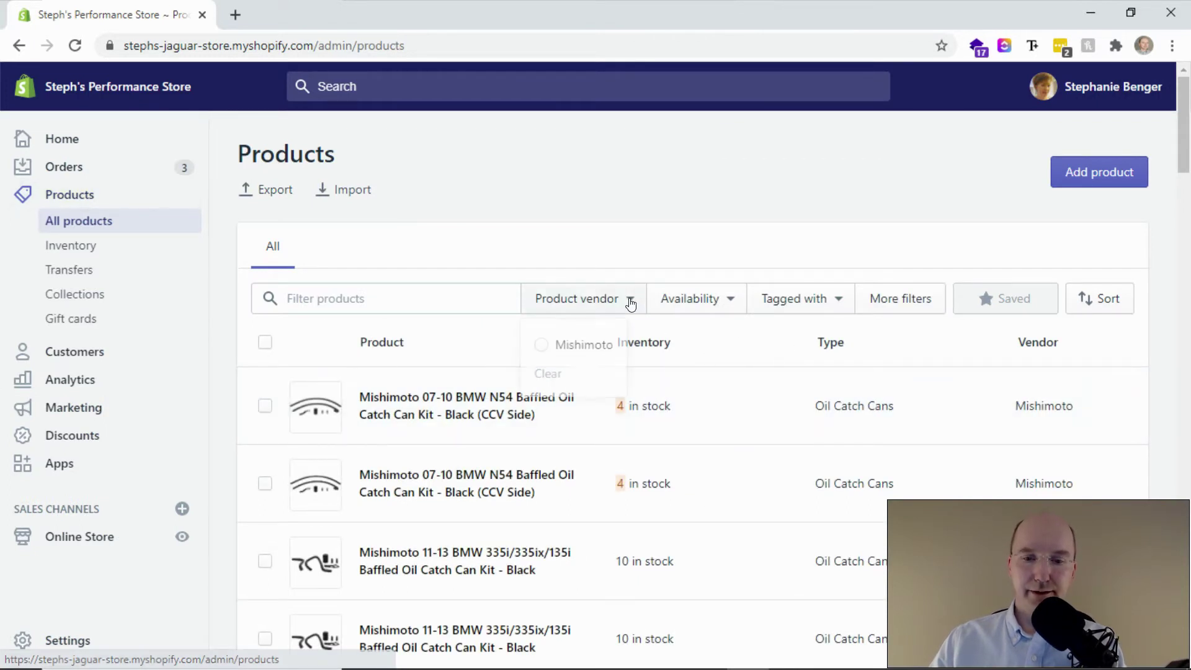
pyautogui.click(602, 214)
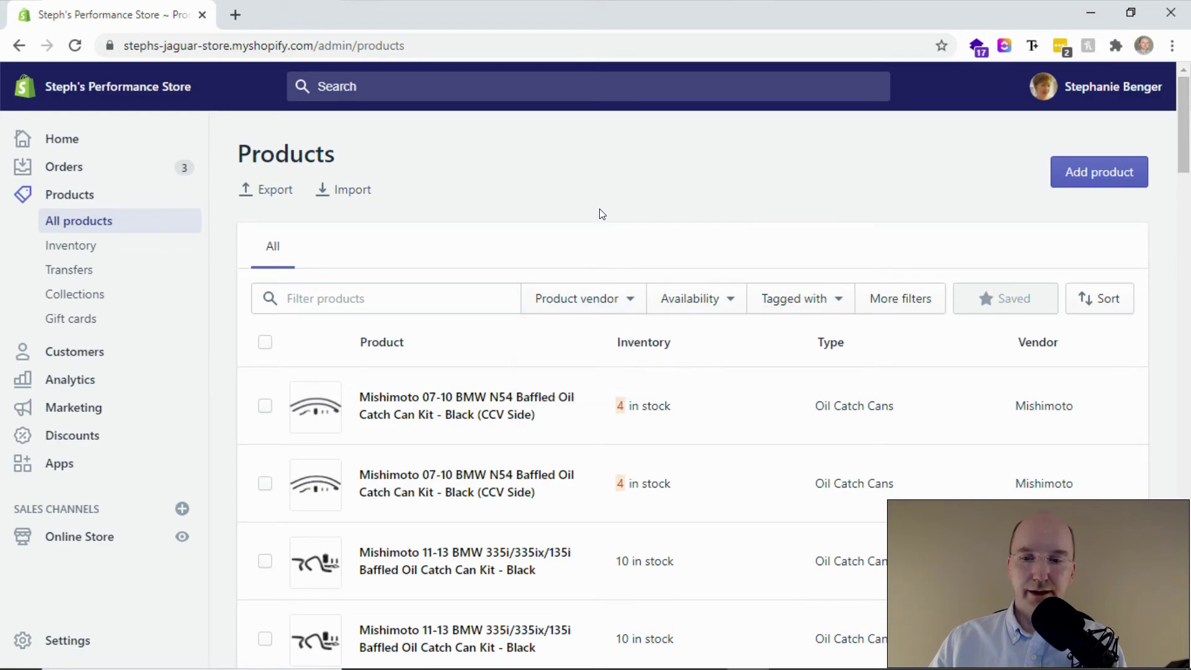
pyautogui.scroll(-20, 583, 431)
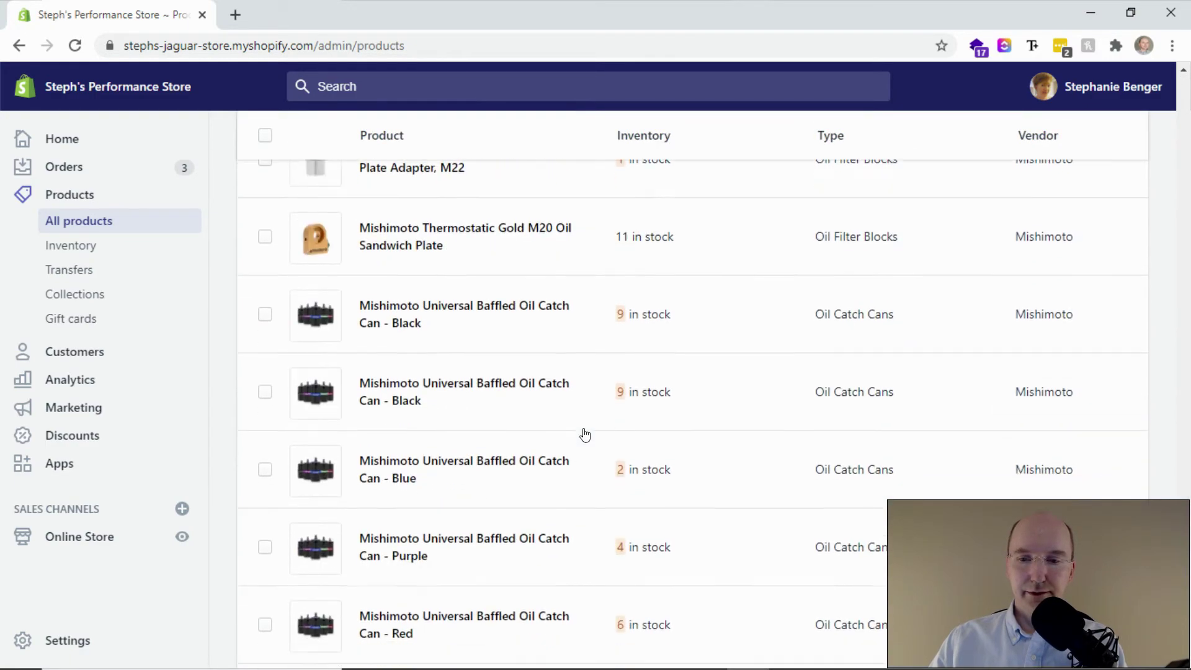
pyautogui.scroll(-4, 585, 435)
pyautogui.scroll(12, 585, 431)
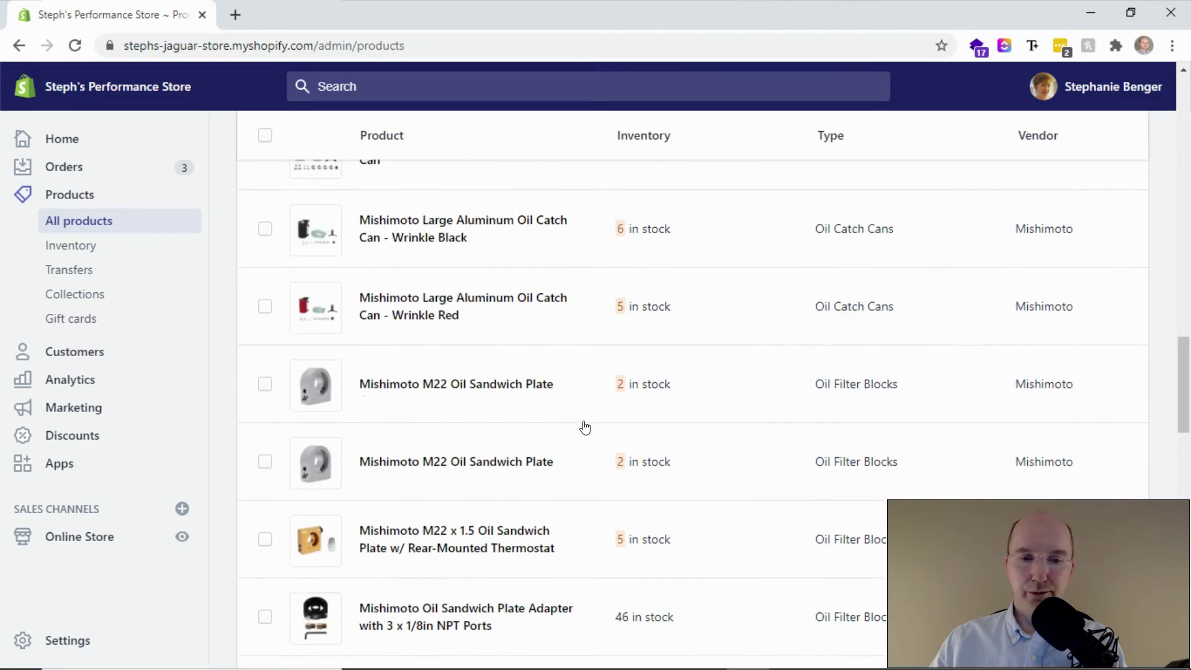
pyautogui.scroll(15, 584, 427)
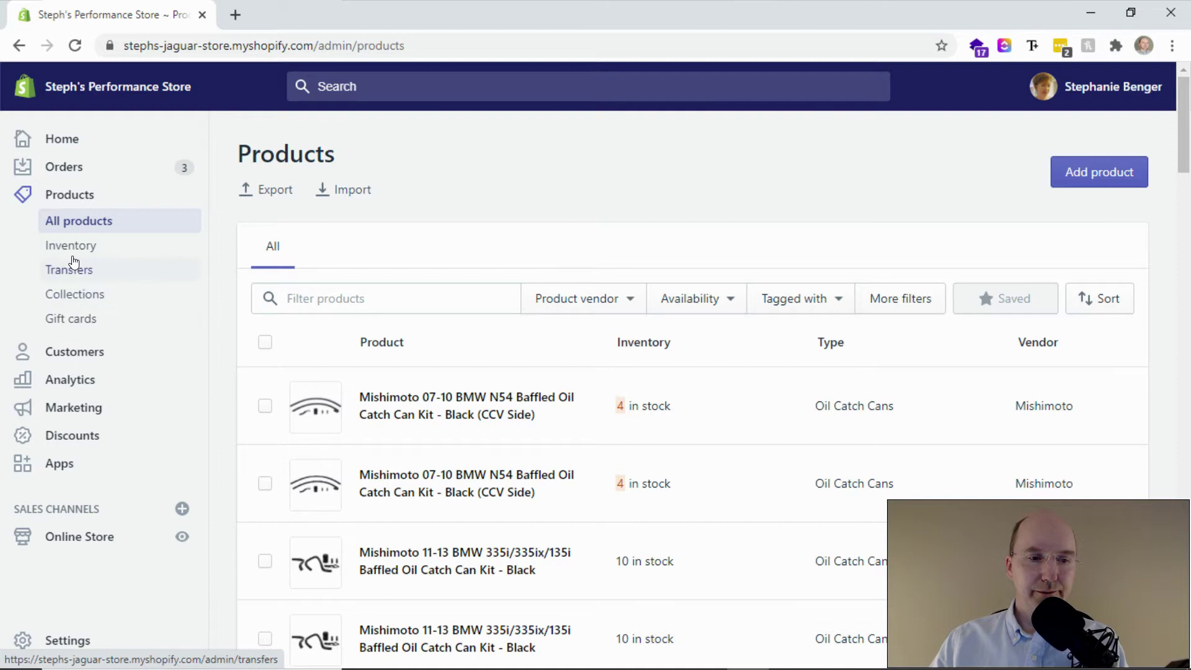
# Open the Turn 14 Distribution app's Fitment Filters and generate the excluded-products report
pyautogui.click(70, 461)
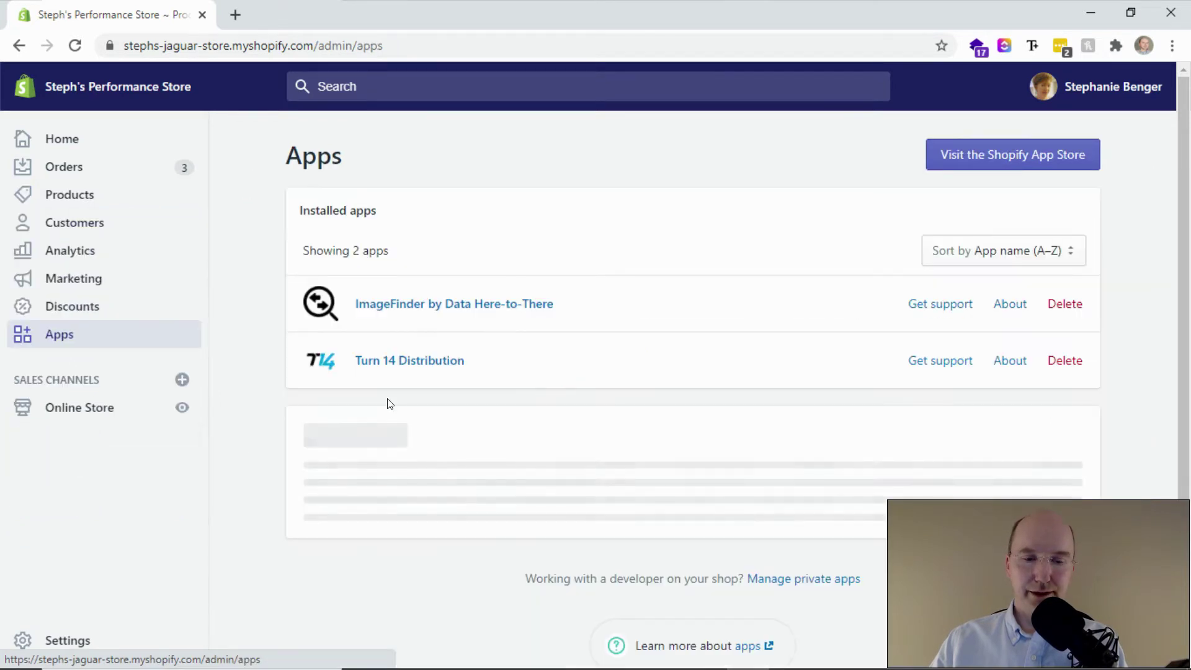
pyautogui.click(401, 361)
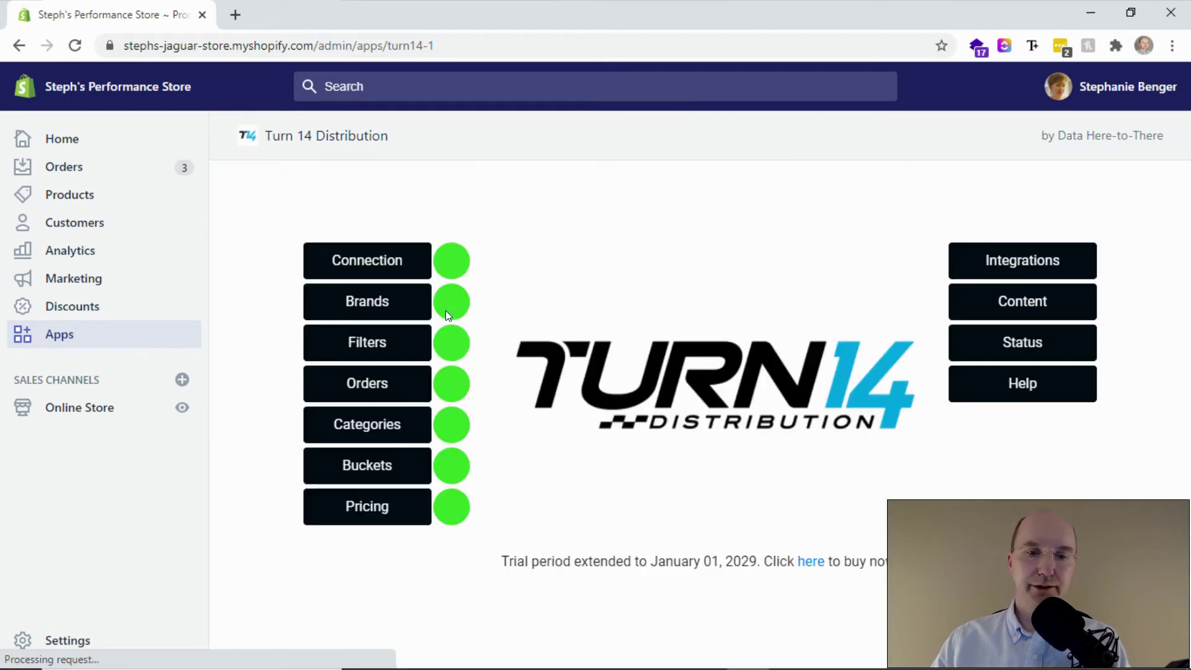
pyautogui.click(383, 353)
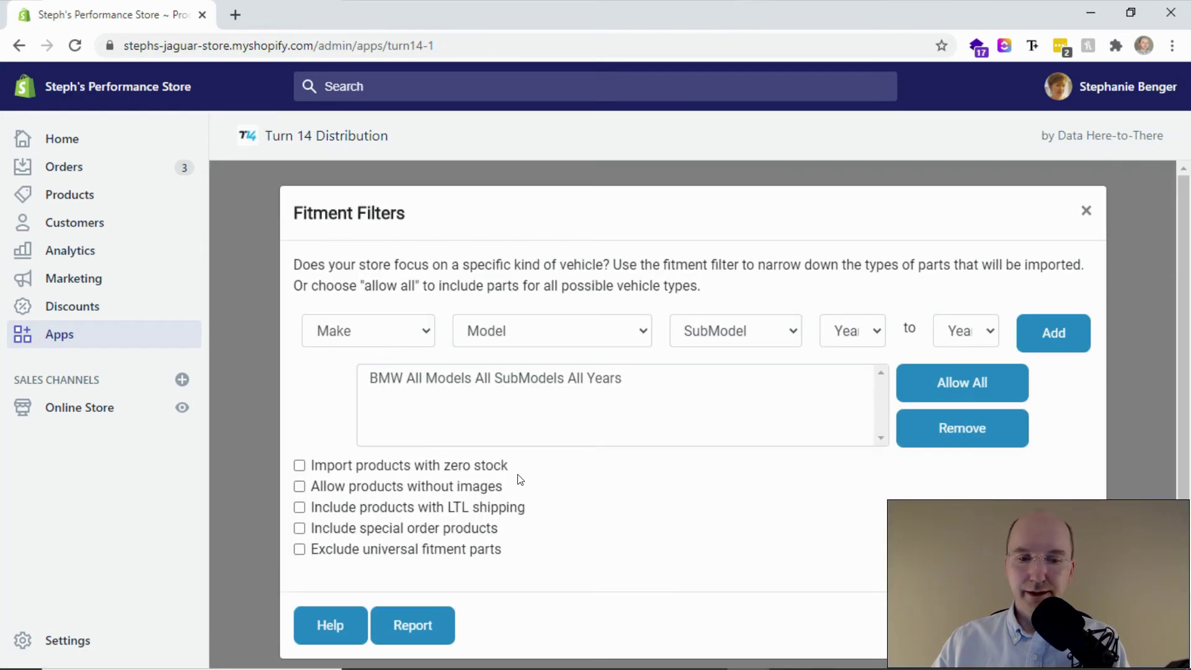
pyautogui.click(409, 625)
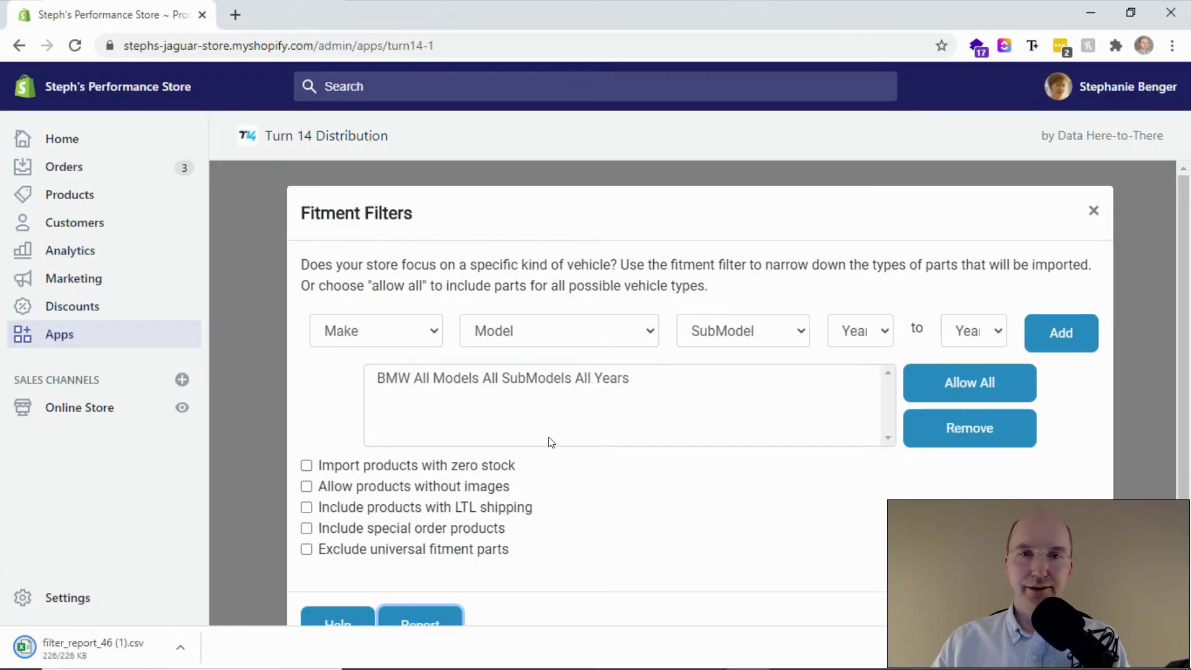
# Open filter_report_46 (1).csv in a maximized Excel window and autofit columns A, B and C
pyautogui.click(86, 648)
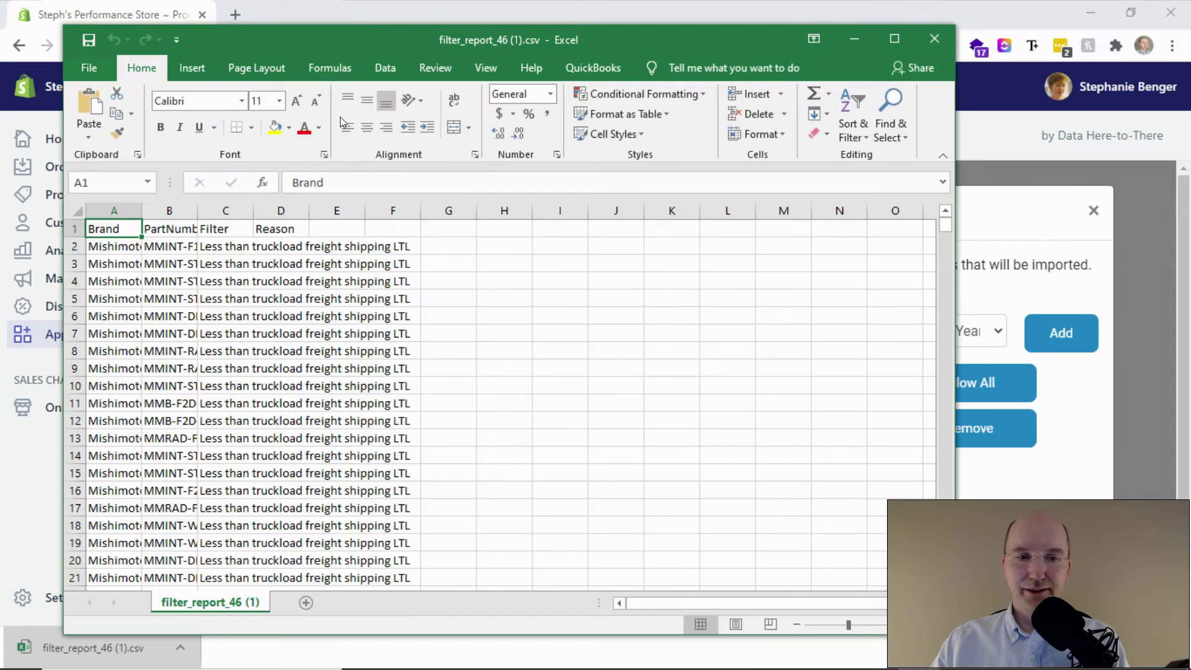
pyautogui.doubleClick(349, 38)
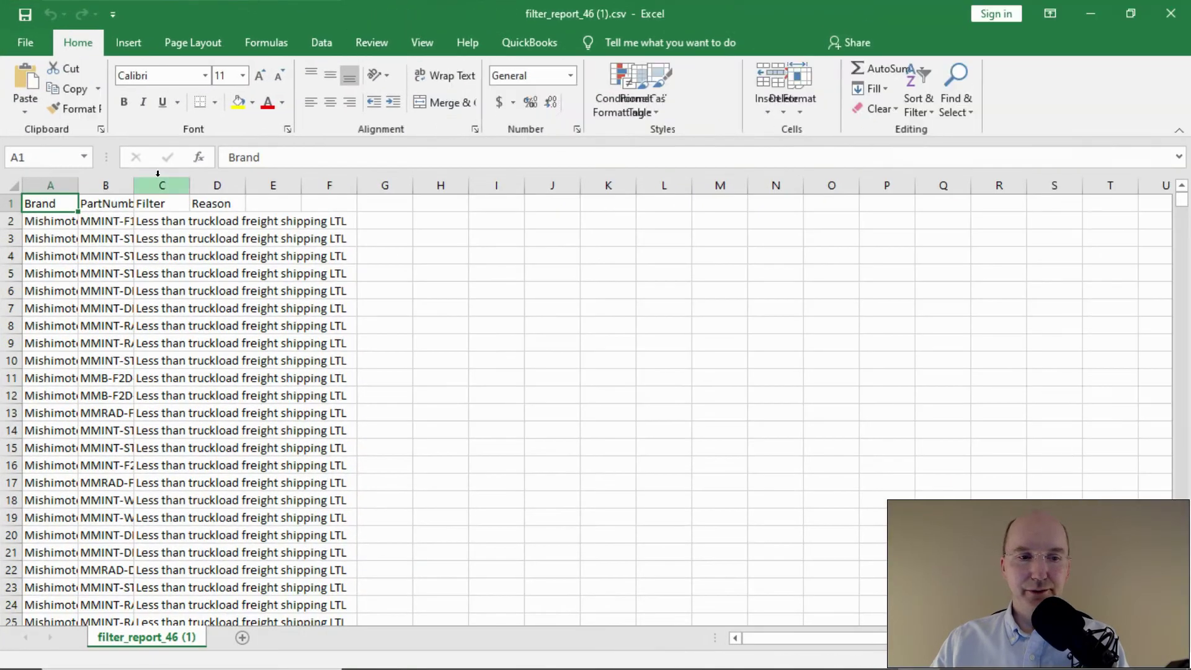
pyautogui.doubleClick(78, 179)
pyautogui.doubleClick(141, 179)
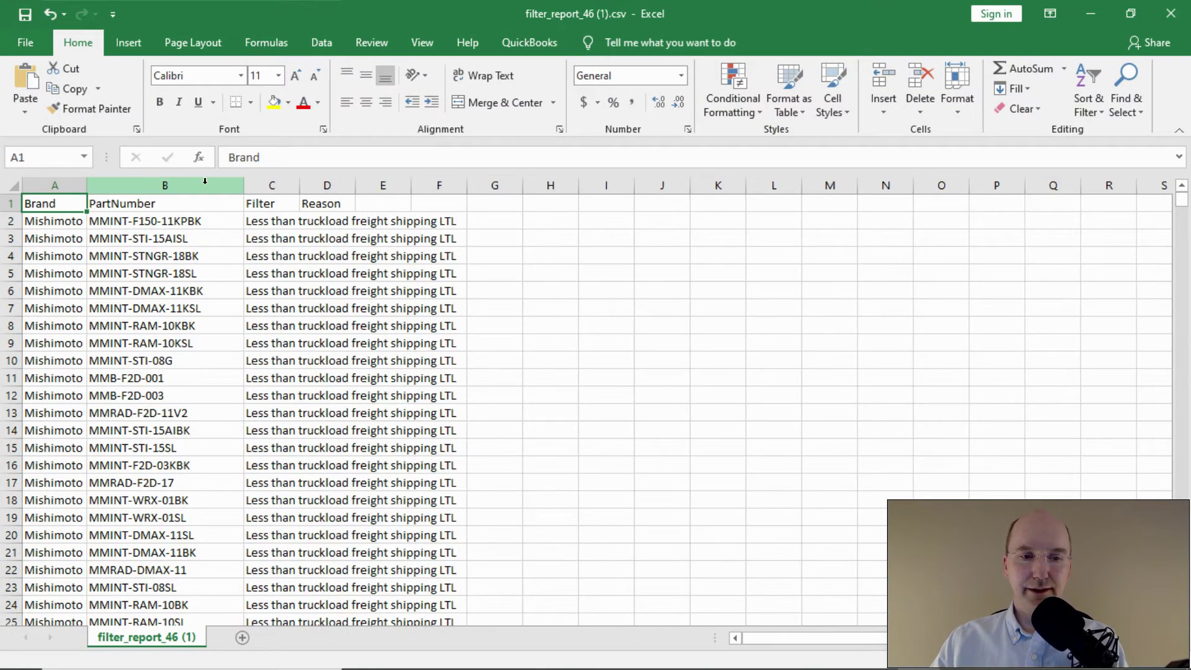
pyautogui.doubleClick(300, 185)
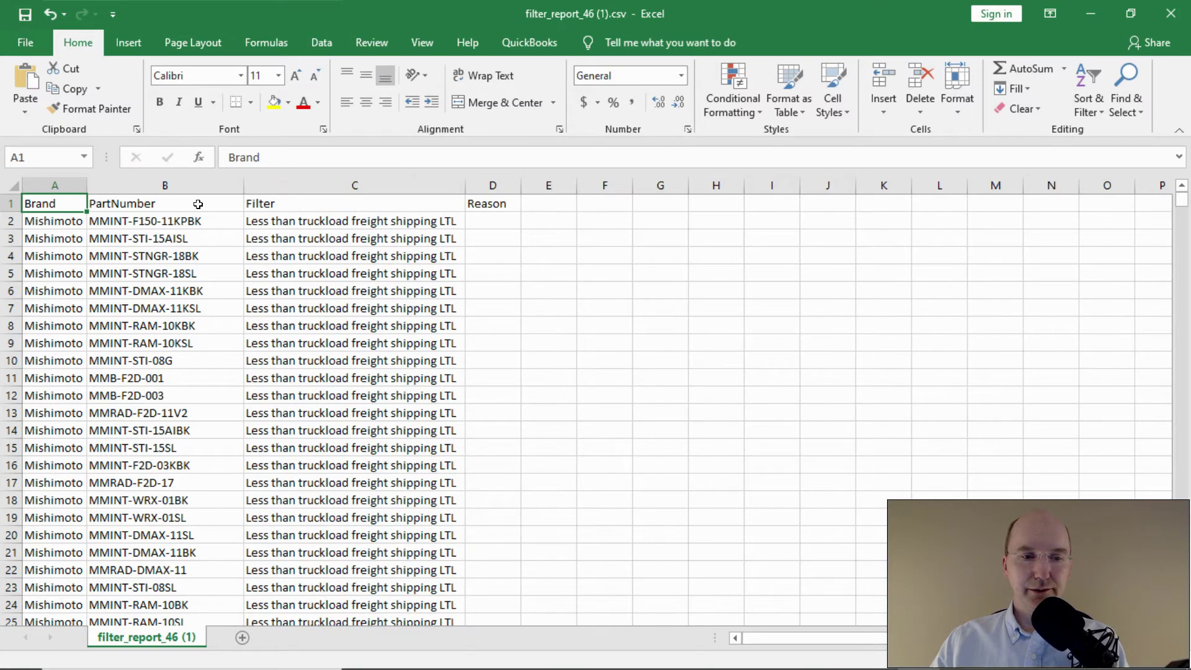
# Inspect the first row's brand and filter reason, then scroll through the excluded Mishimoto parts
pyautogui.click(69, 219)
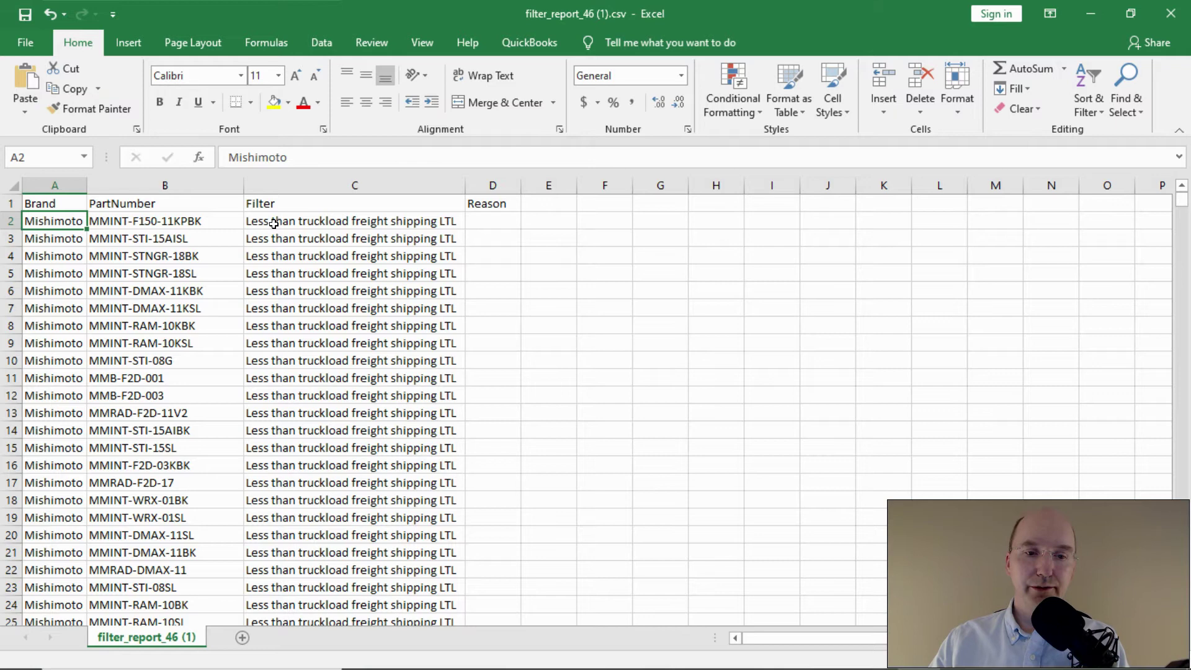
pyautogui.click(293, 220)
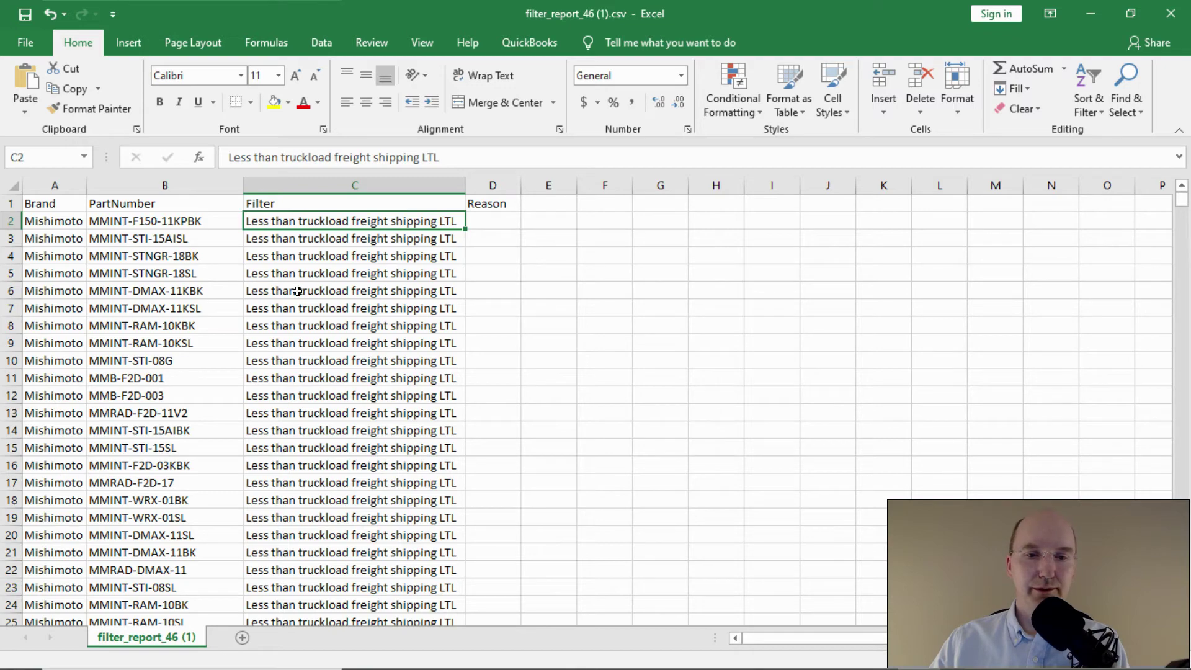
pyautogui.scroll(-6, 298, 291)
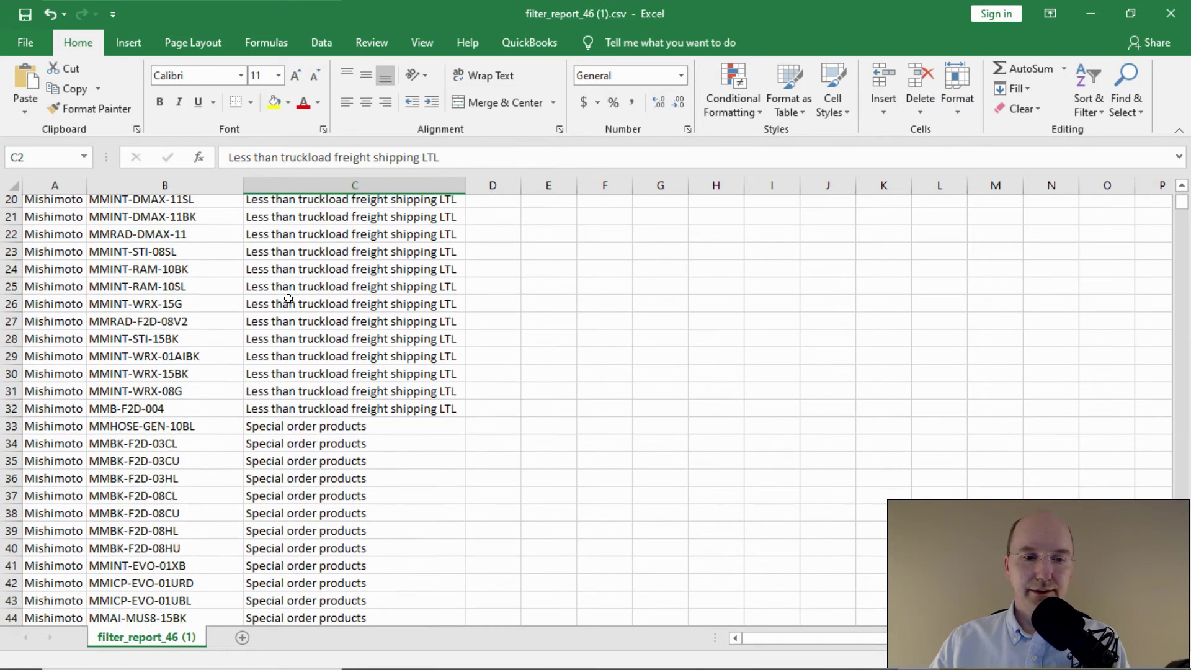
pyautogui.scroll(-4, 288, 299)
pyautogui.scroll(-3, 289, 299)
pyautogui.scroll(13, 289, 299)
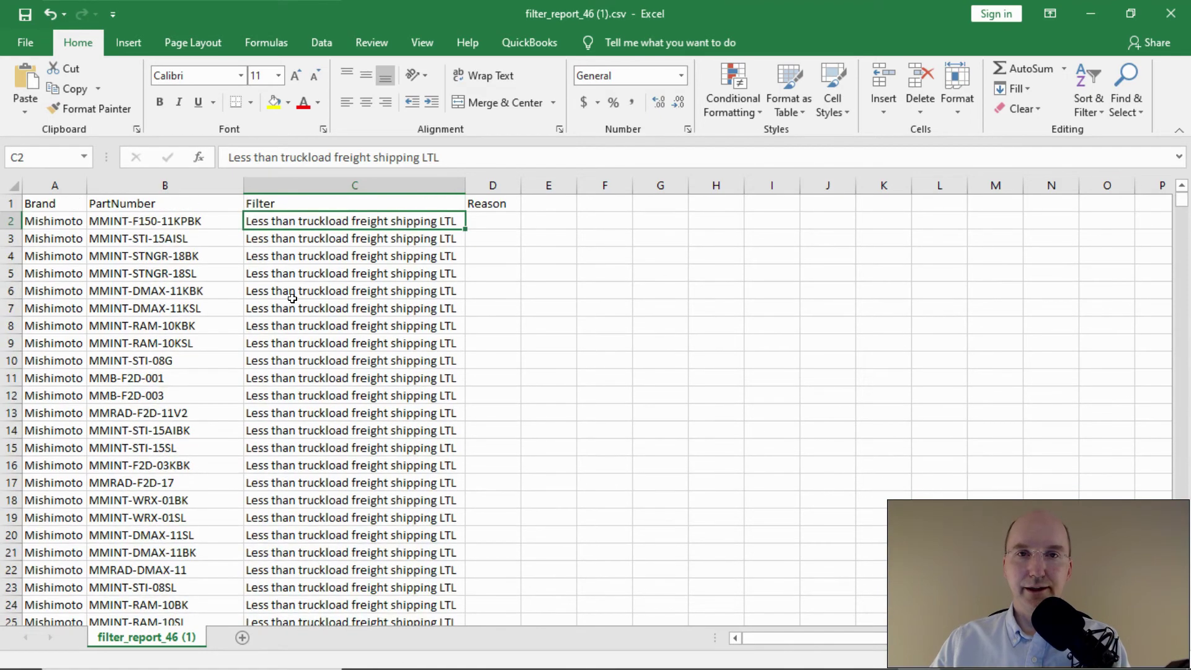
pyautogui.scroll(-10, 428, 296)
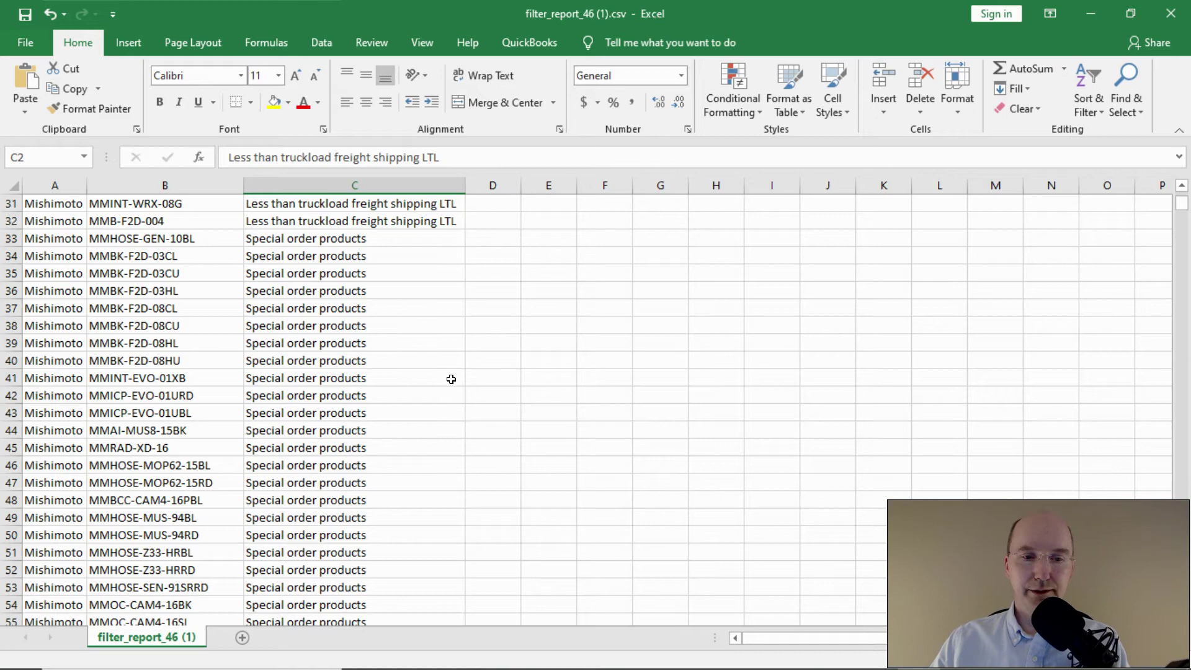
pyautogui.scroll(-11, 451, 379)
pyautogui.scroll(-18, 435, 369)
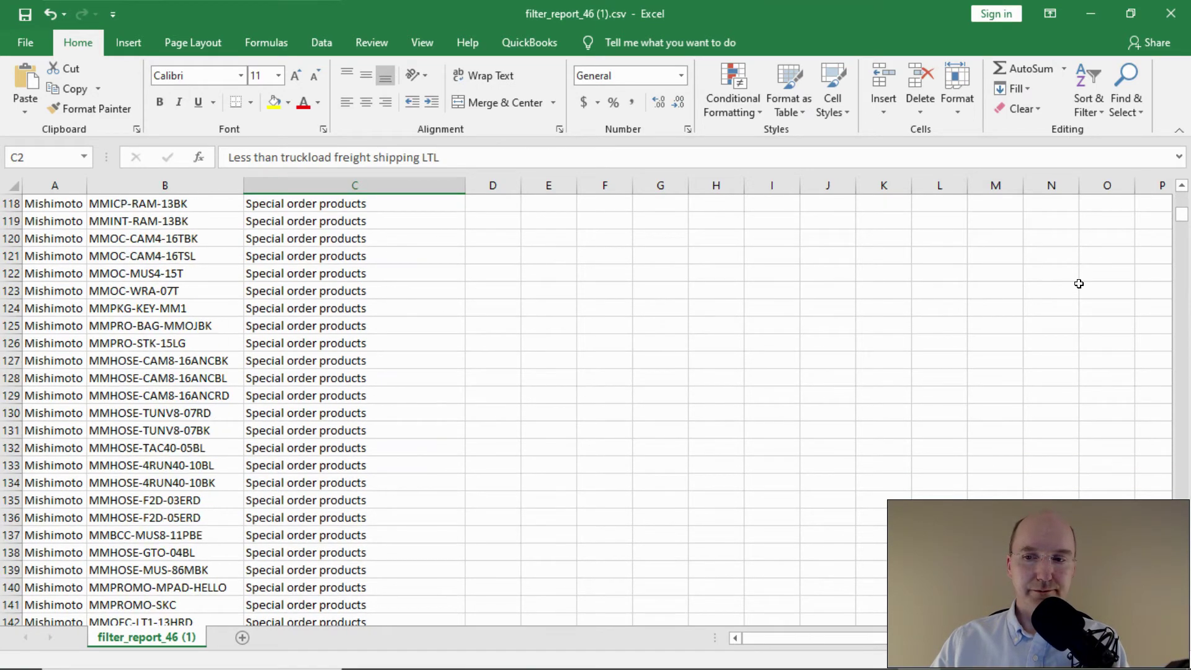
# Scroll to the report's bottom rows, inspect a Fitment-excluded row, and switch back to Shopify
pyautogui.moveTo(1182, 216); pyautogui.dragTo(1182, 353)
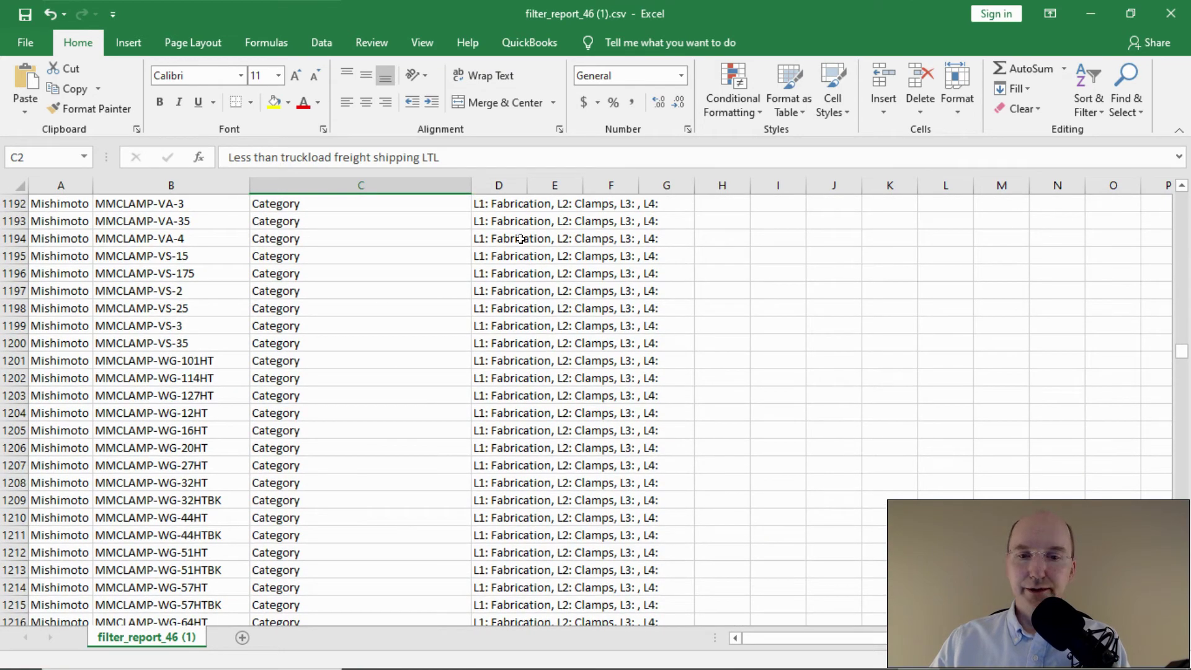
pyautogui.scroll(-6, 520, 239)
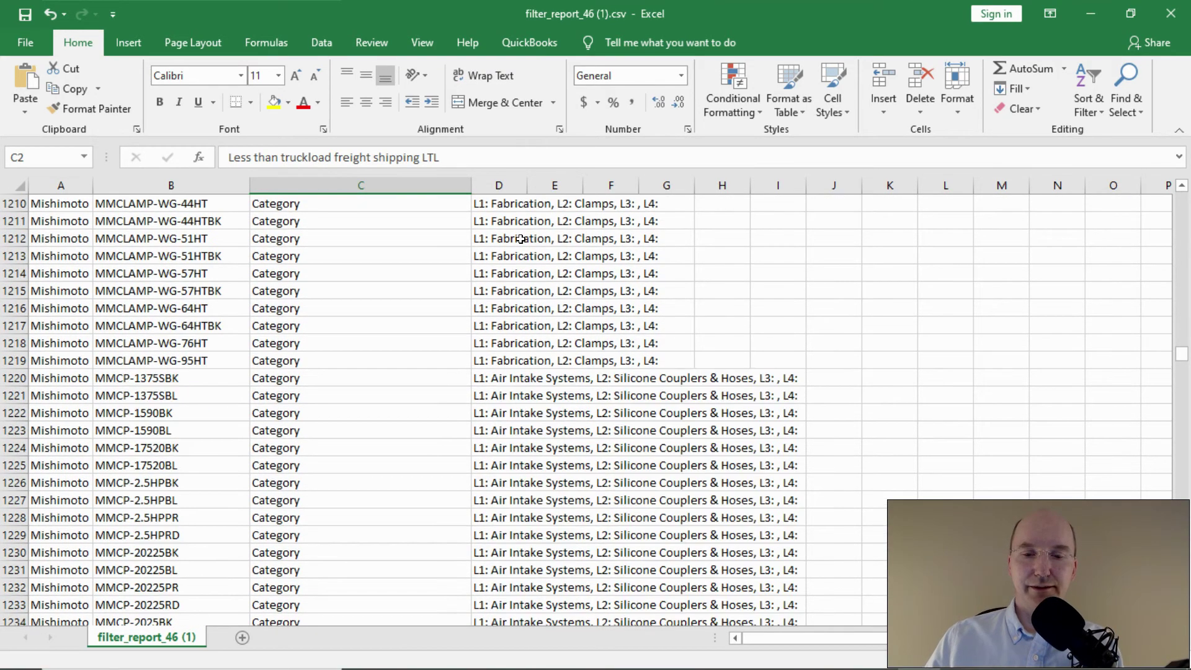
pyautogui.scroll(-8, 521, 239)
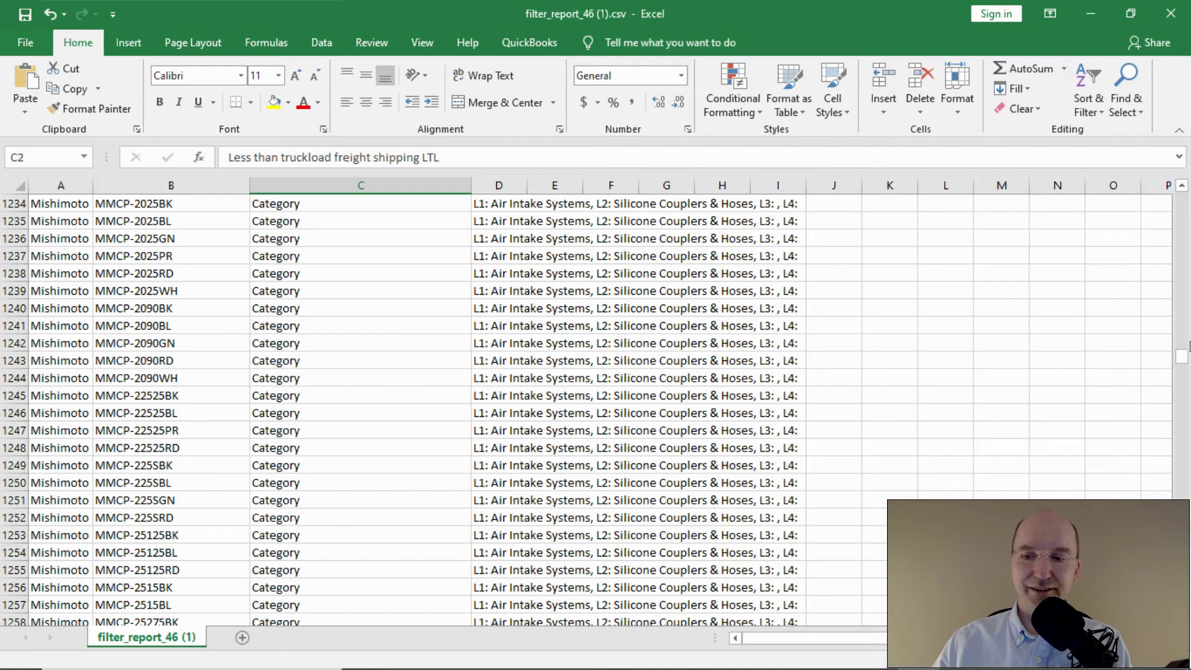
pyautogui.moveTo(1182, 358); pyautogui.dragTo(1186, 398)
pyautogui.moveTo(1185, 445); pyautogui.dragTo(1186, 632)
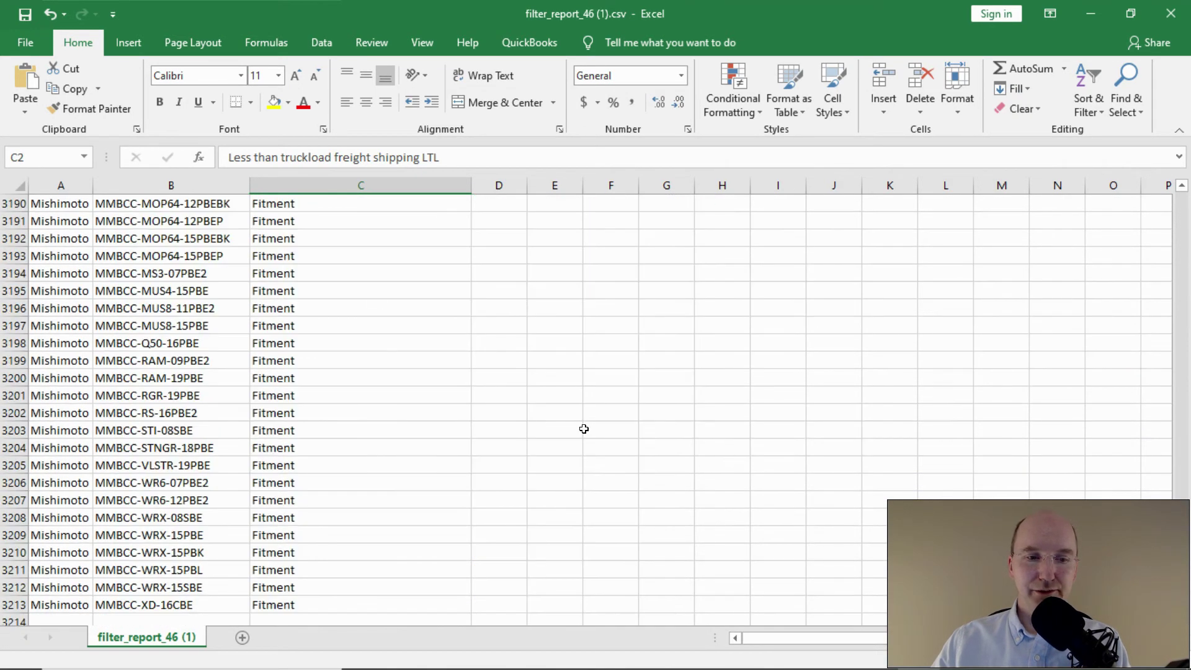
pyautogui.click(349, 255)
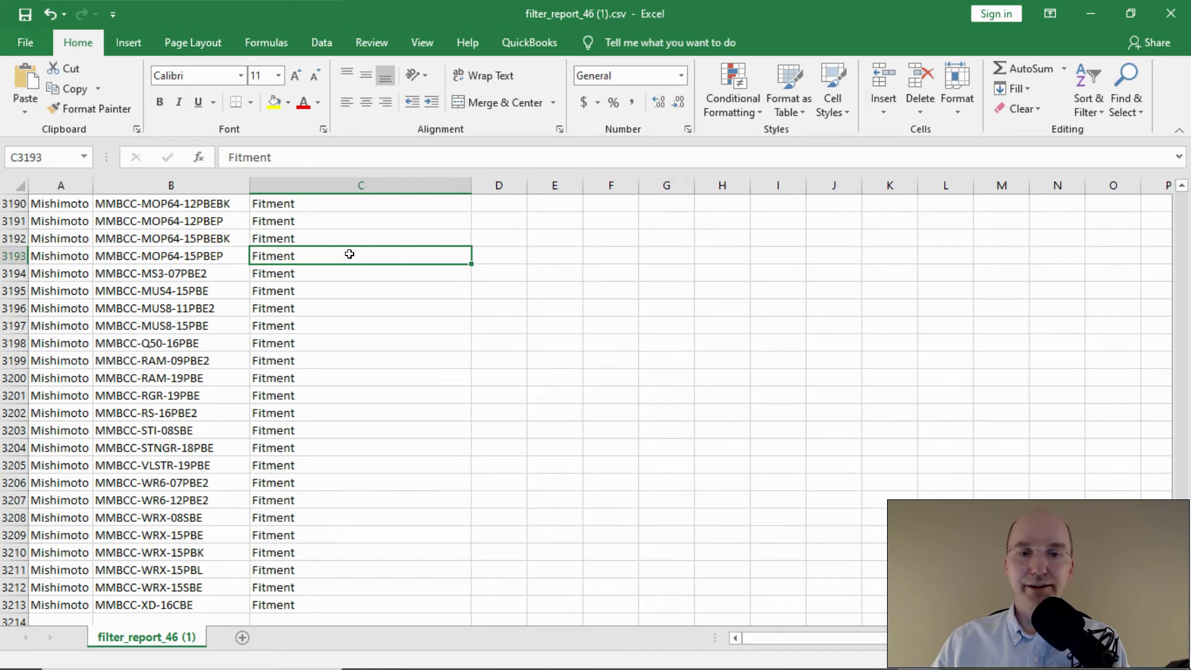
pyautogui.hotkey('alt', 'Tab')
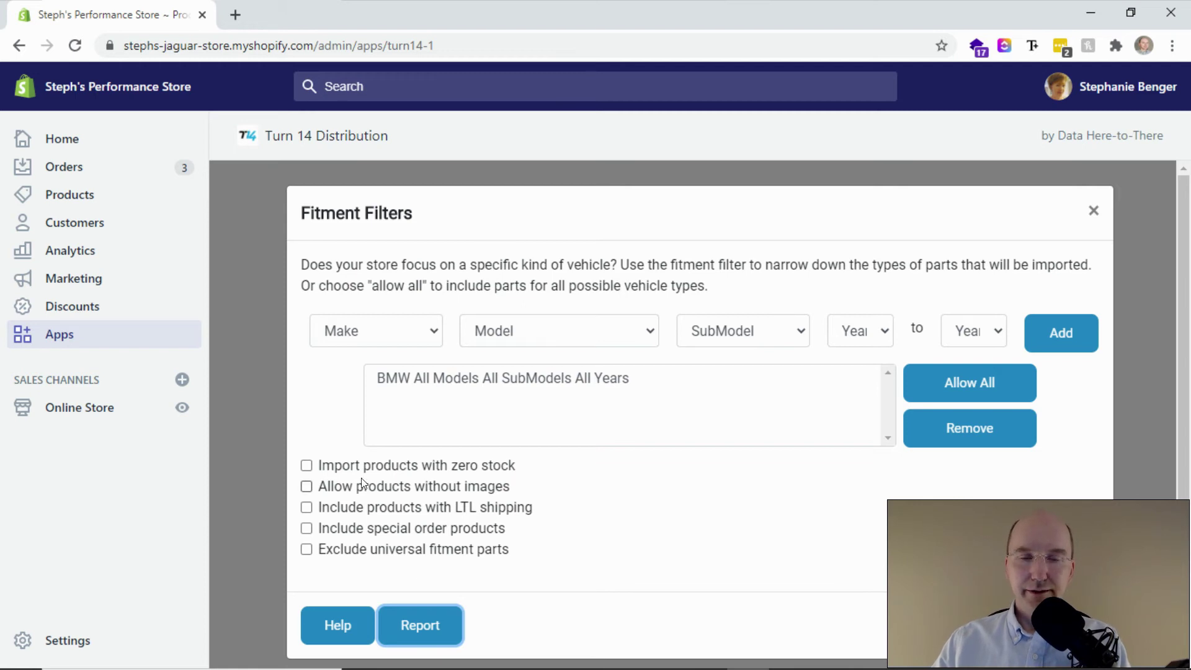
# Tick the LTL shipping, products without images, and special order import options
pyautogui.click(307, 508)
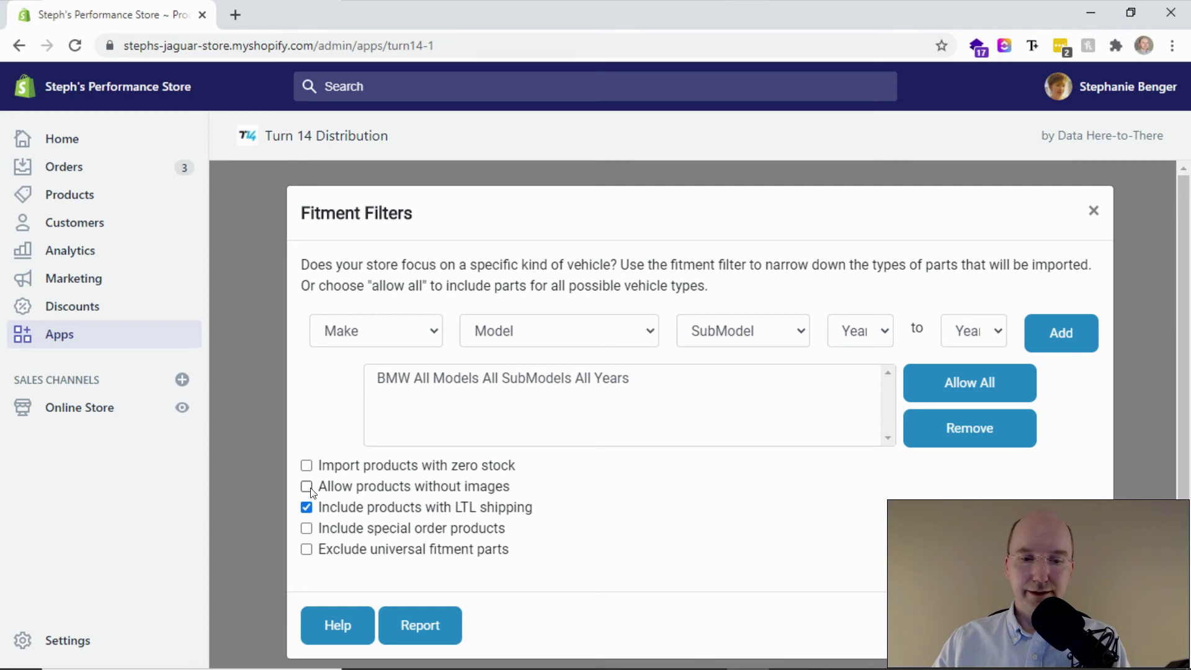
pyautogui.click(308, 488)
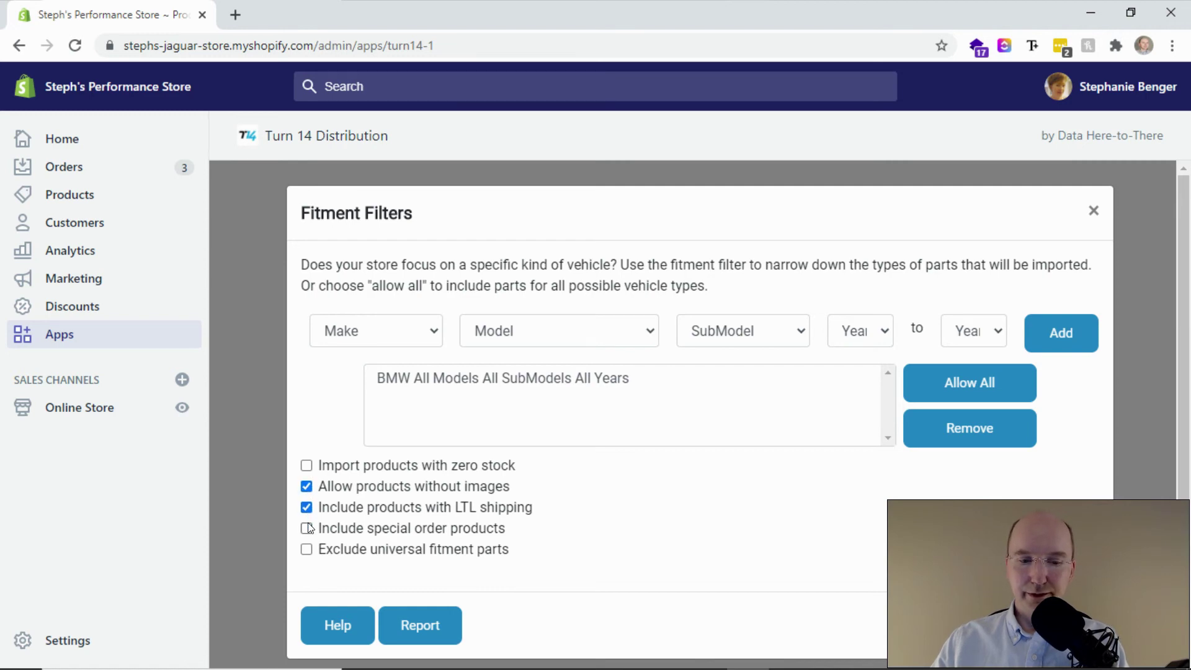
pyautogui.click(307, 529)
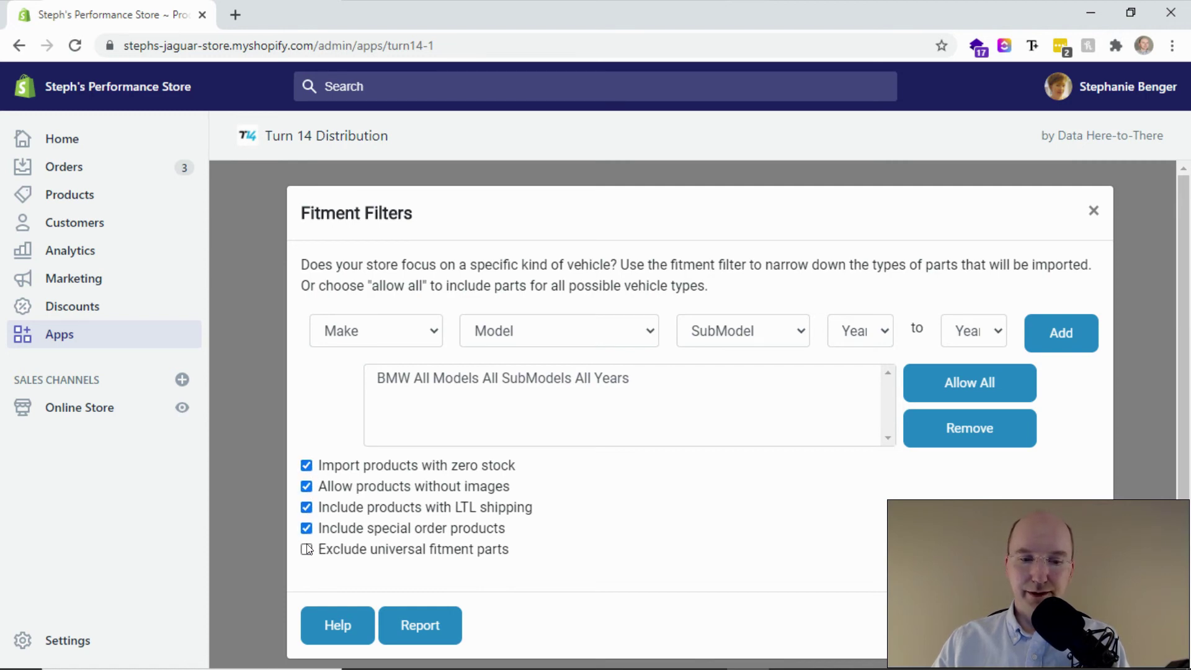